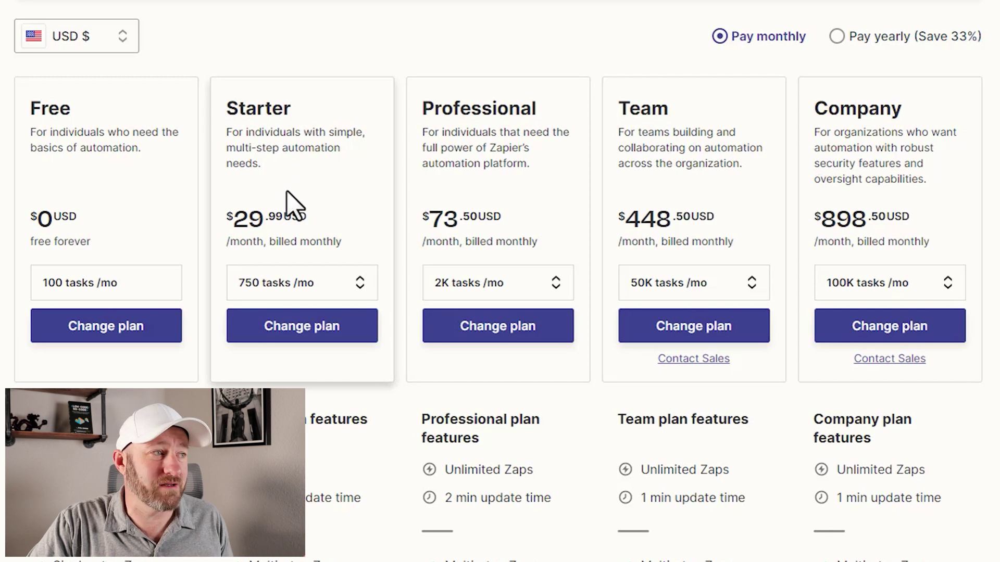
- Compare task-tier prices in the Starter and Professional plan dropdowns on Zapier's pricing page
click(319, 281)
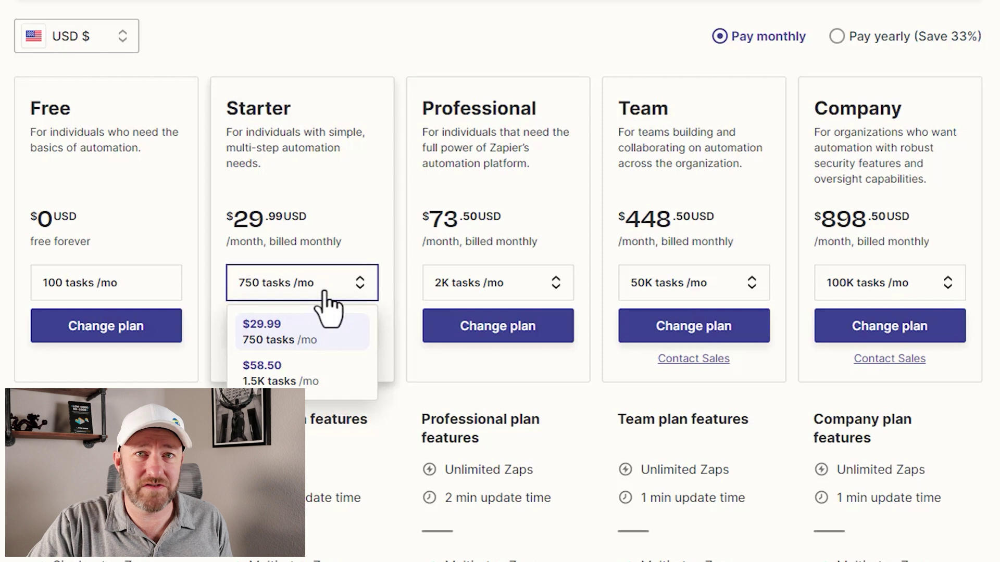
click(500, 286)
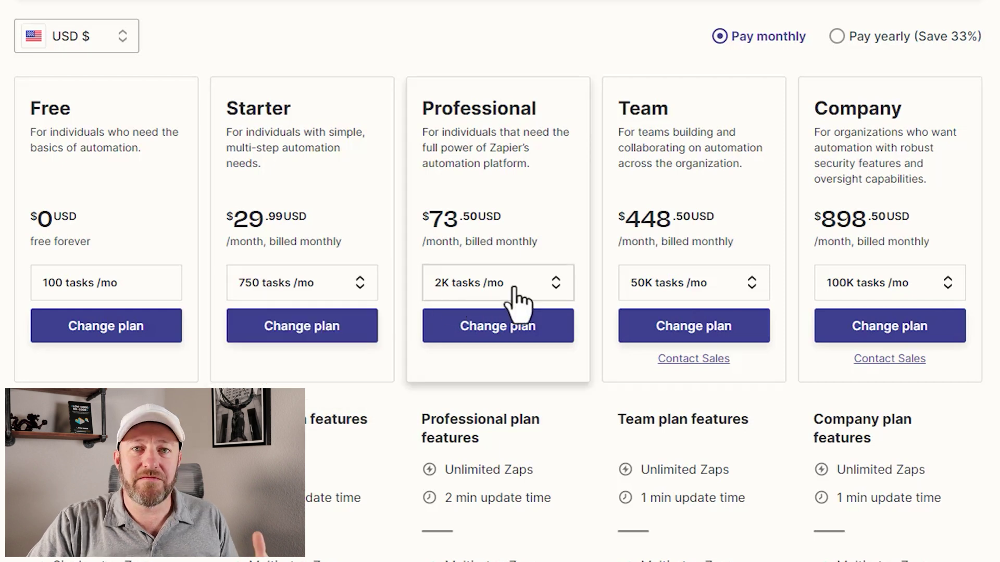
click(513, 285)
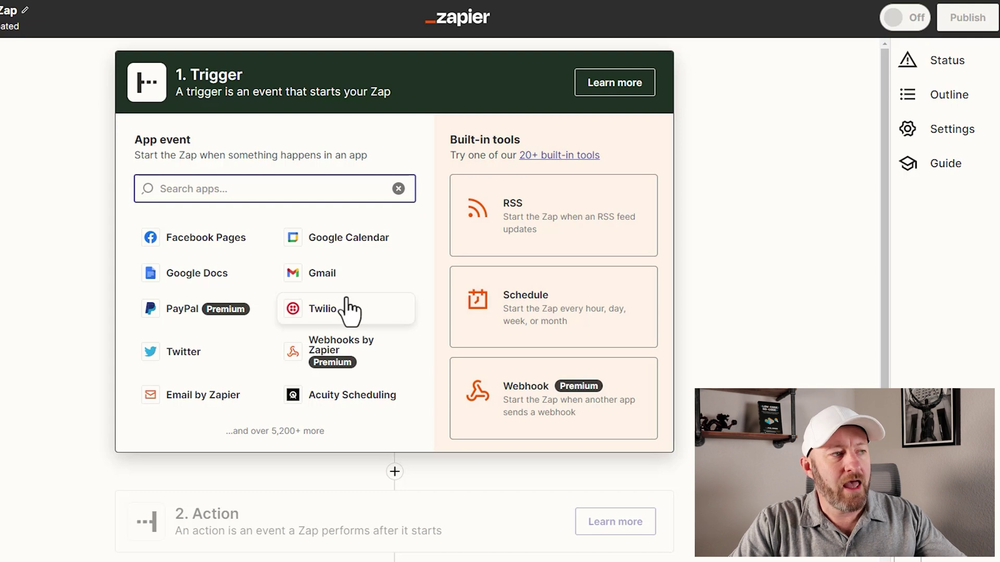
- Scroll down through the new Zap's trigger app choices
scroll(364, 333, down, 1)
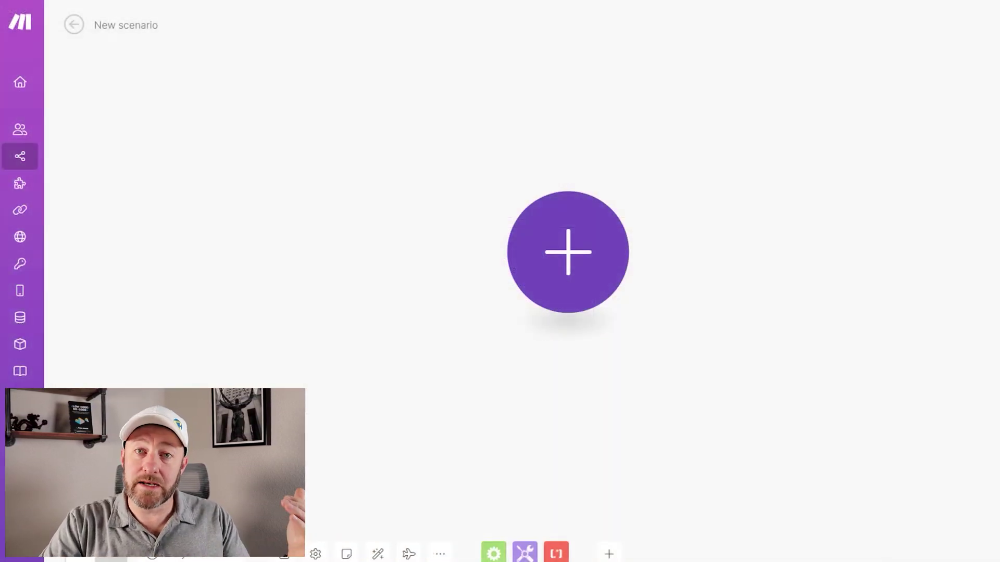
click(578, 254)
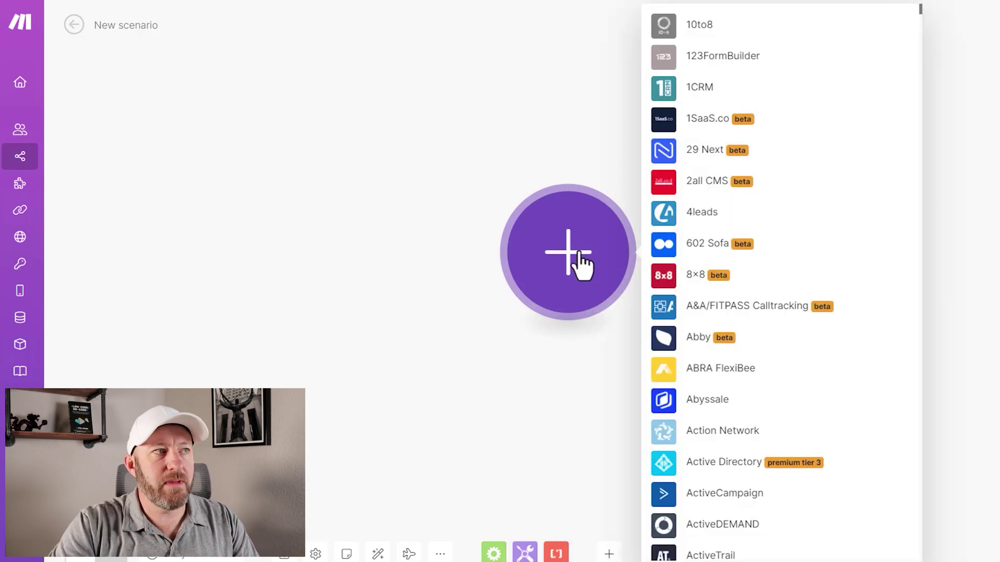
text(airta)
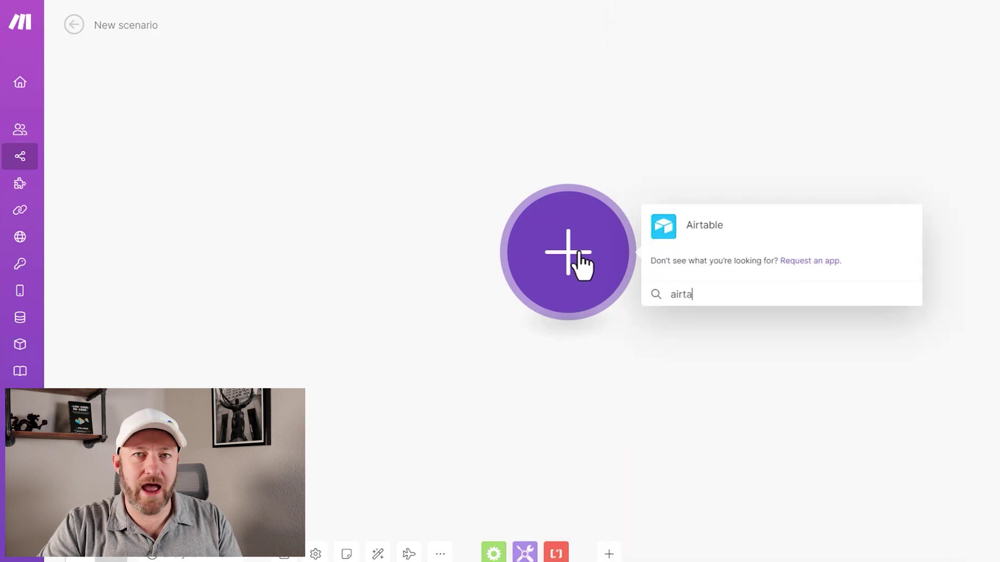
click(725, 234)
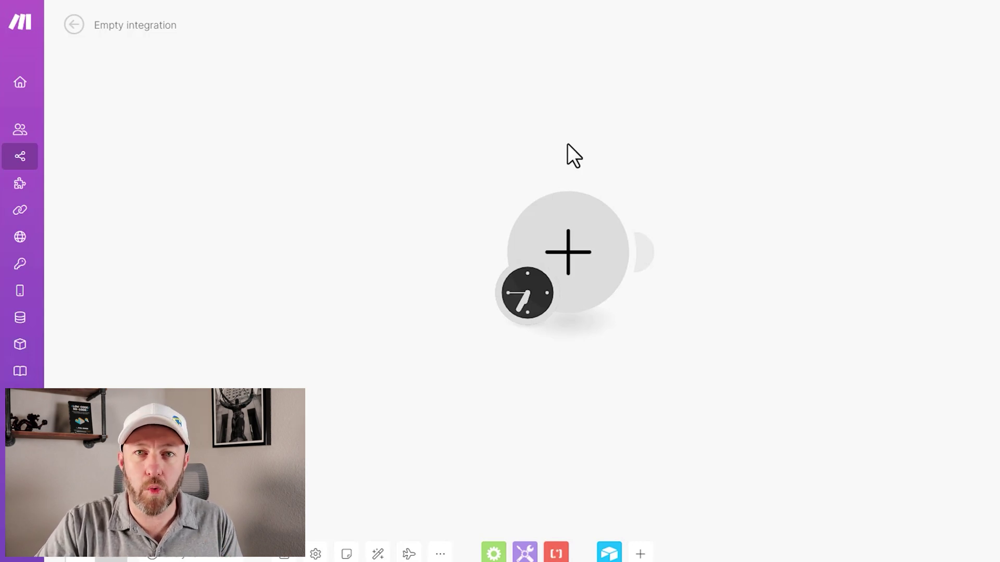
- Add an Airtable Watch Records trigger using My Airtable connection
click(580, 255)
click(735, 226)
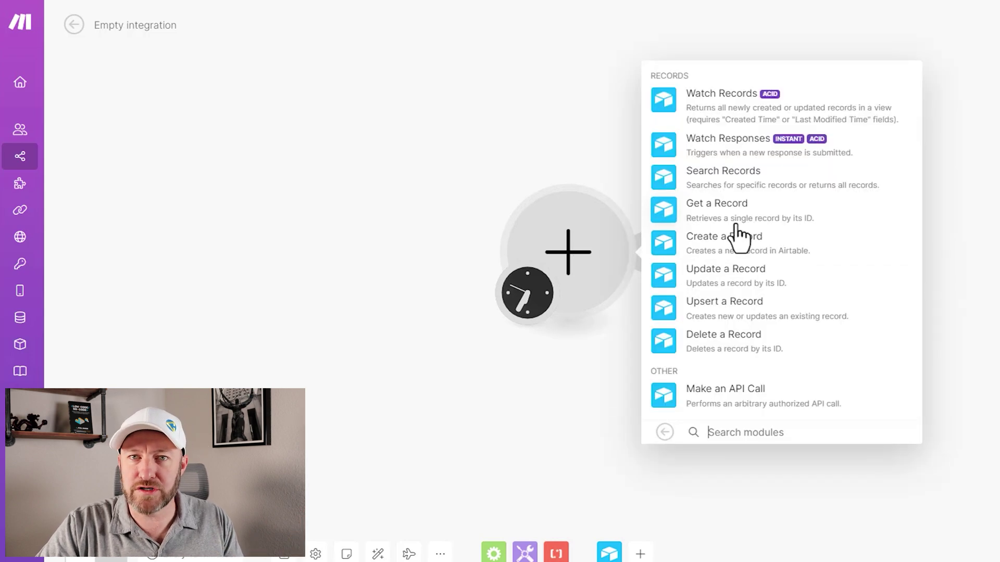
click(737, 125)
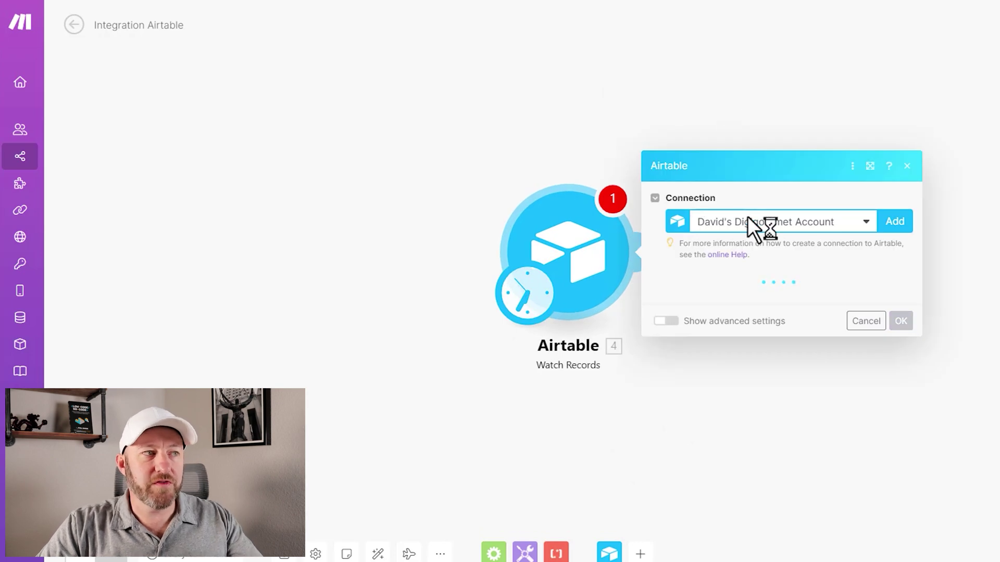
click(740, 229)
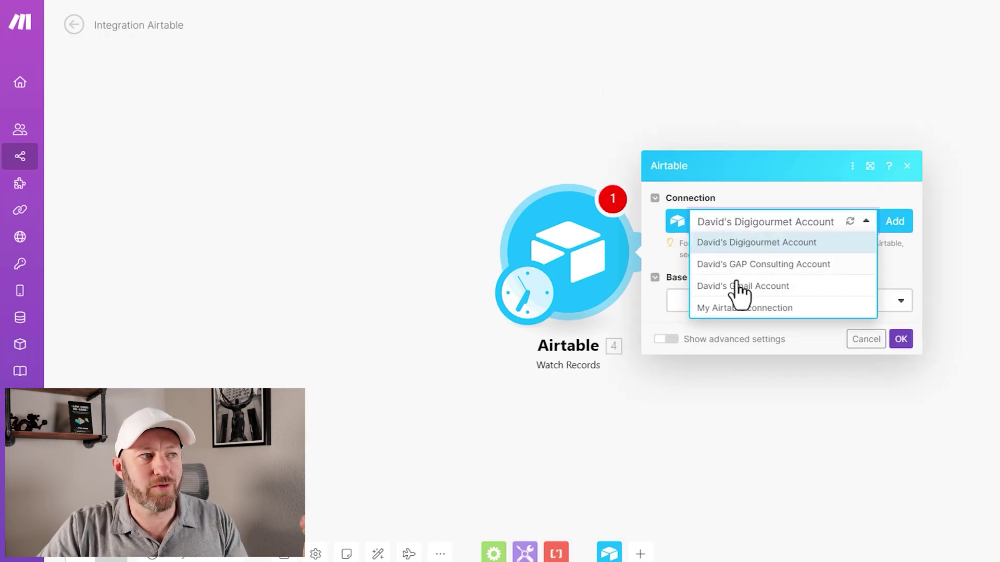
click(734, 309)
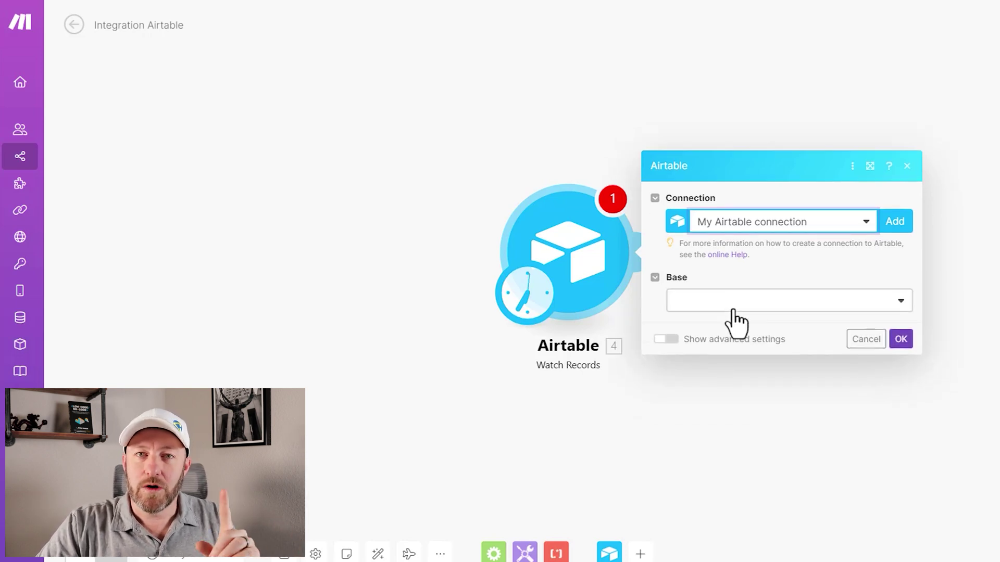
- Check the trigger's 15-minute schedule, then delete the Airtable module
click(526, 317)
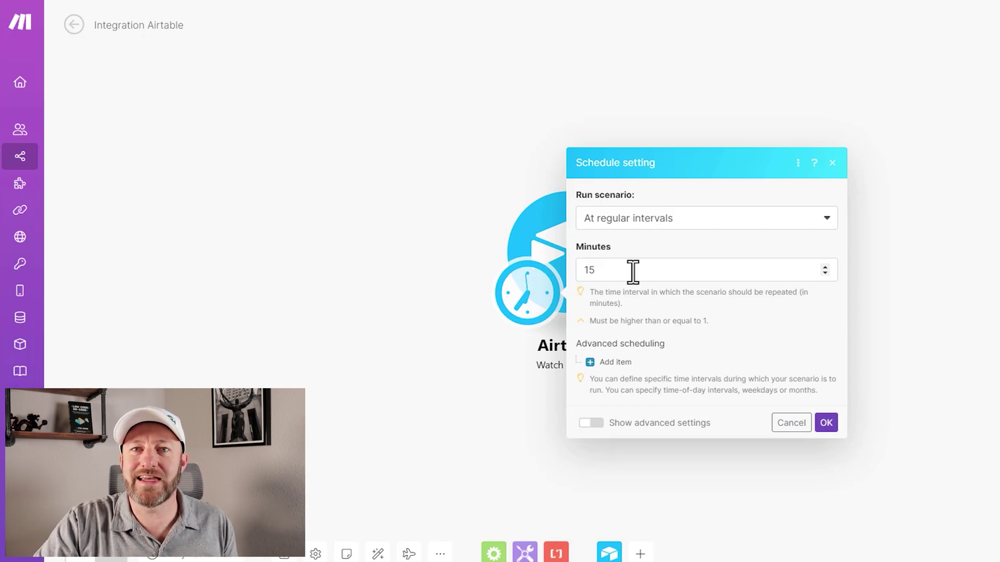
click(500, 192)
right_click(598, 253)
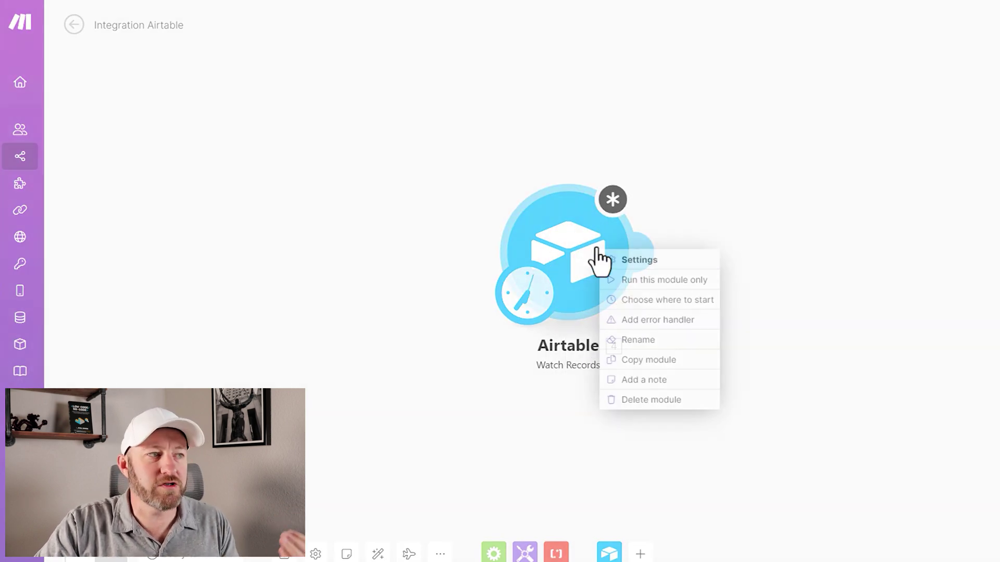
click(640, 400)
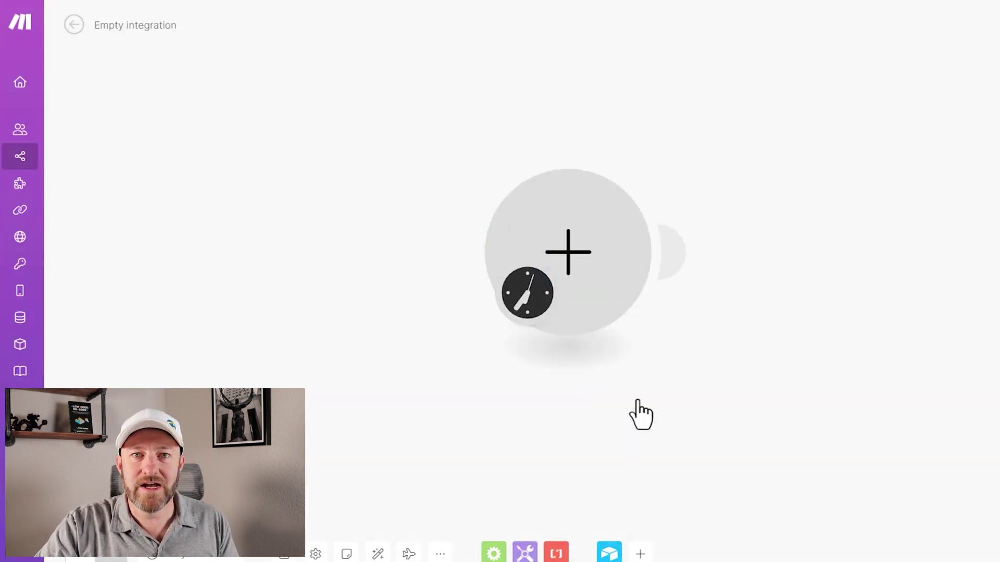
- Make the empty module an Airtable Watch Responses trigger and open its webhook settings
click(567, 255)
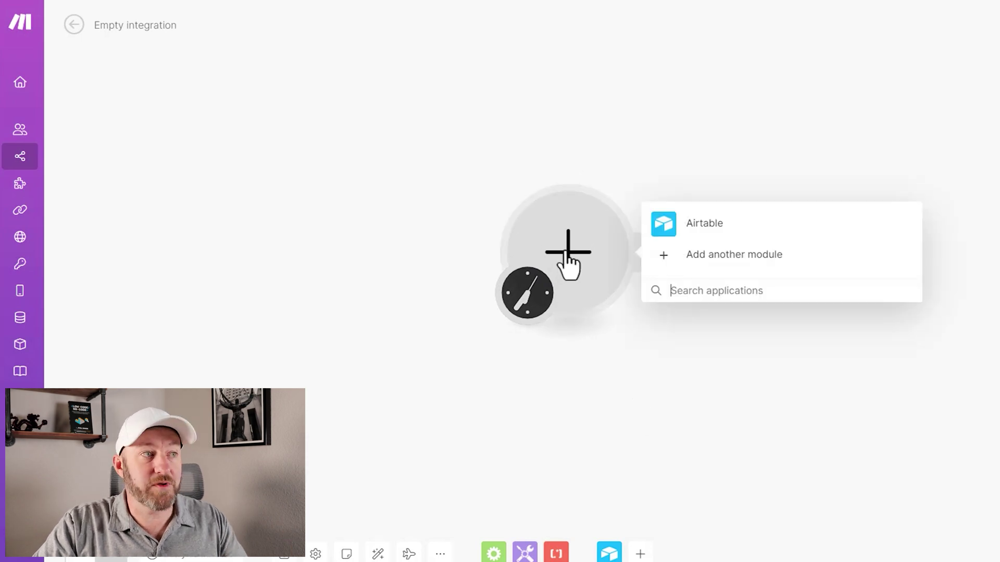
click(701, 229)
click(732, 142)
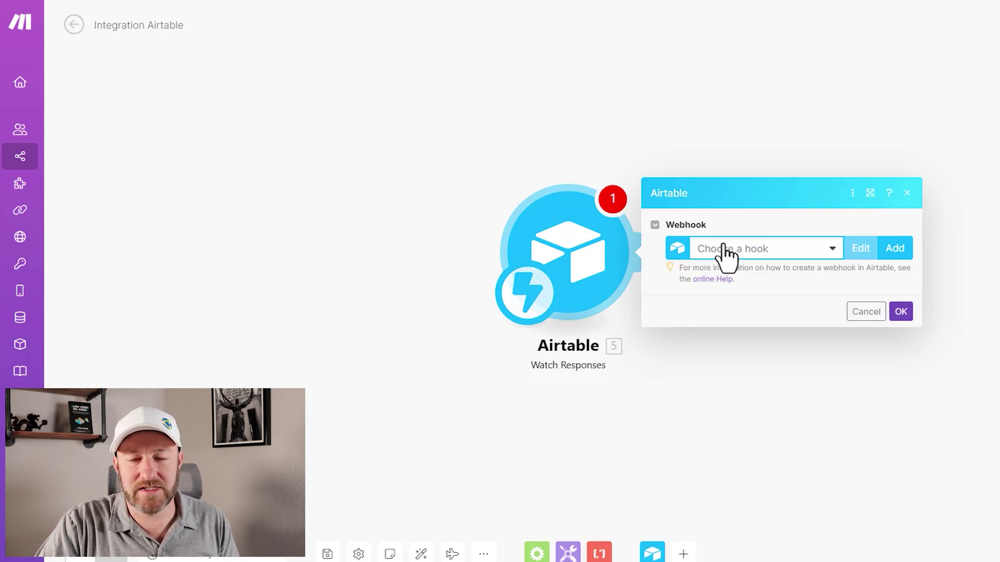
click(522, 313)
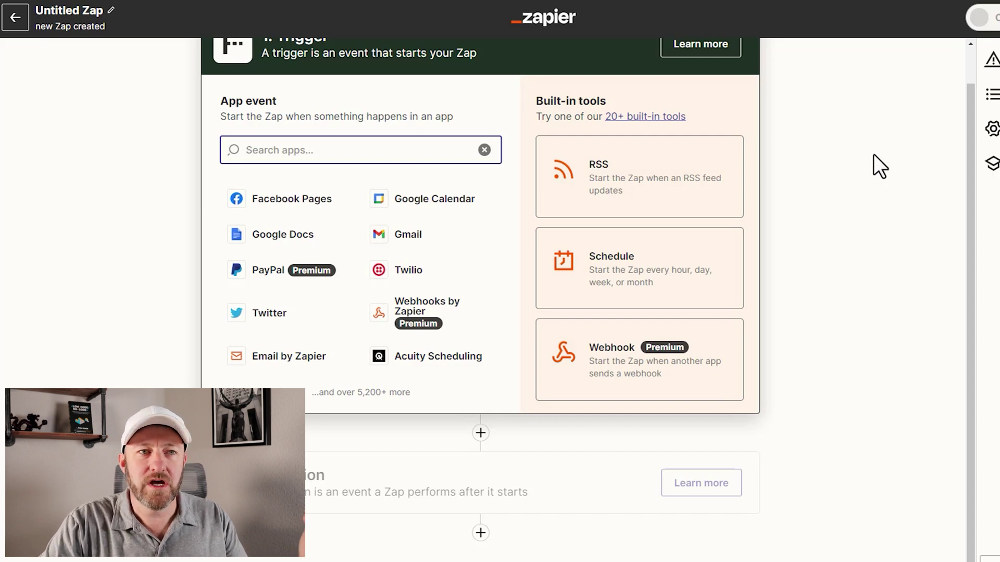
- Add a Paths action to the Zap, open Path A, then jump to Path B's rules
click(509, 494)
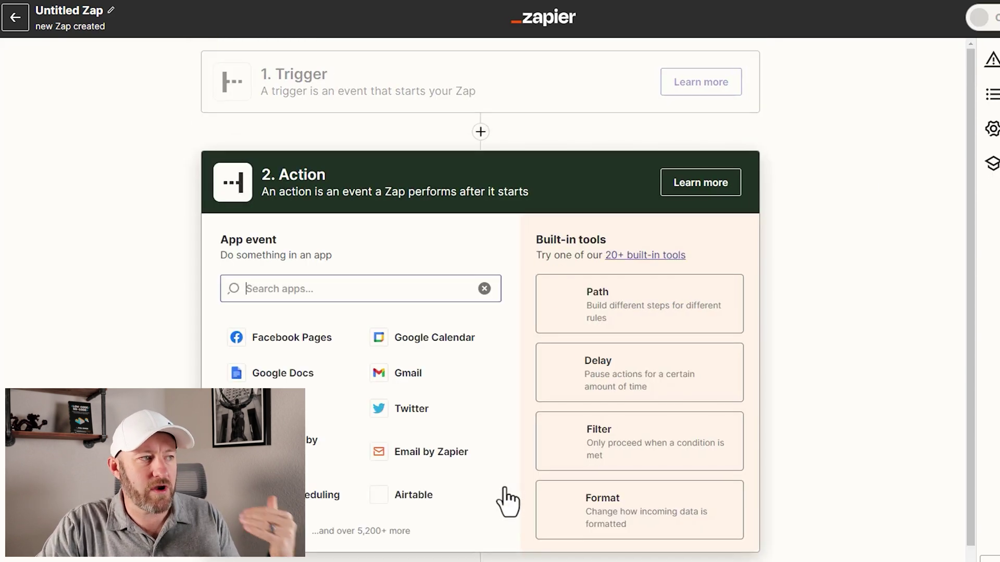
click(631, 320)
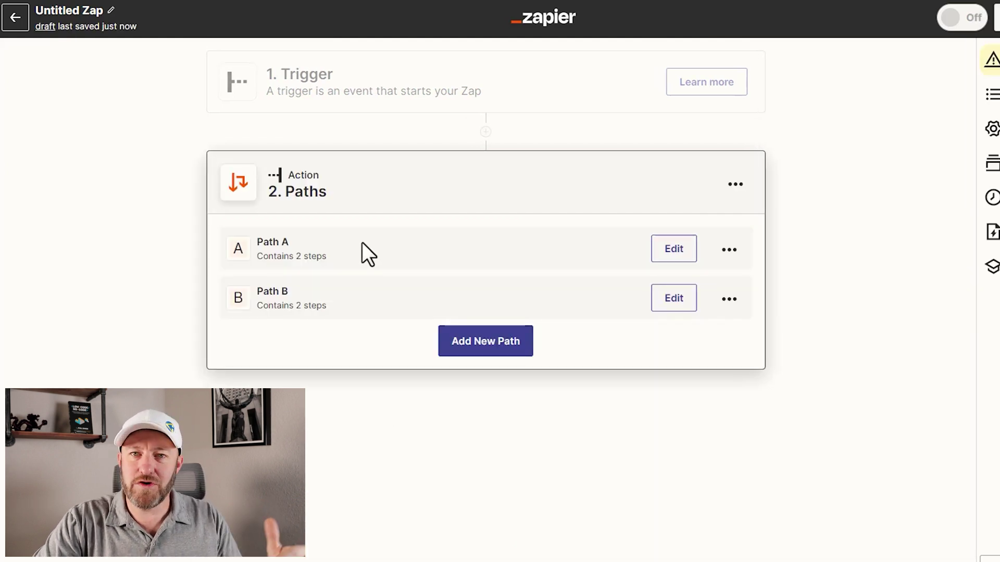
click(668, 253)
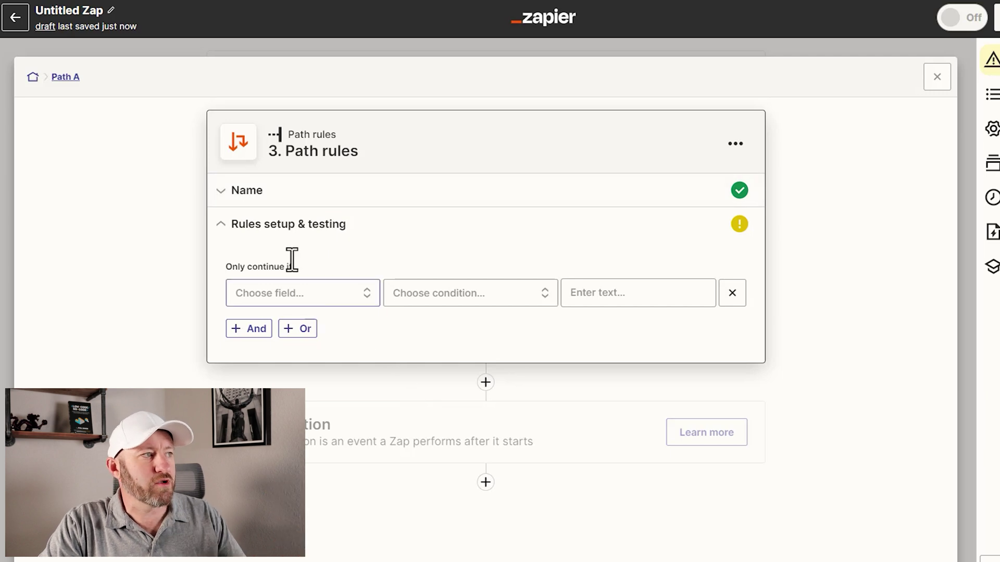
click(57, 77)
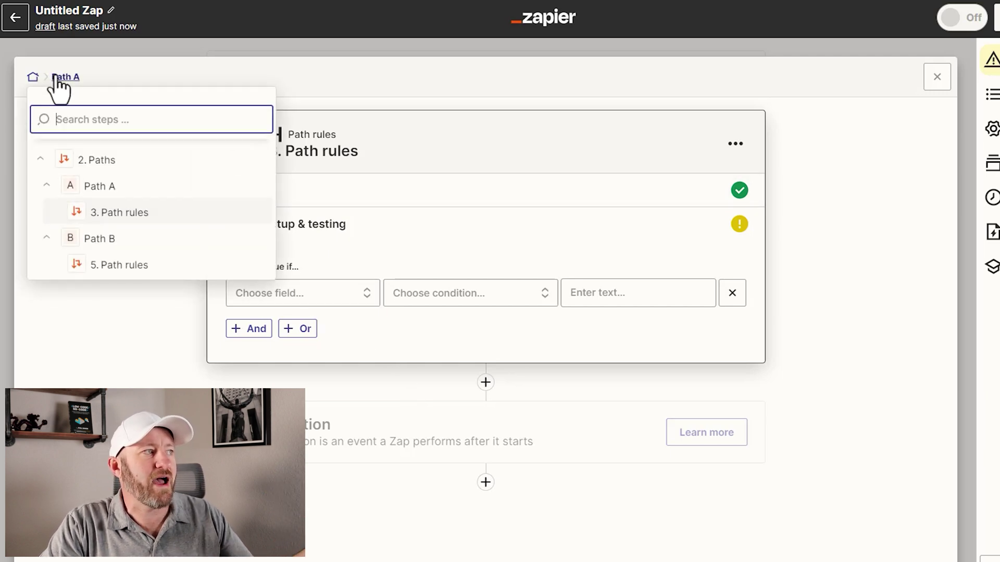
click(109, 269)
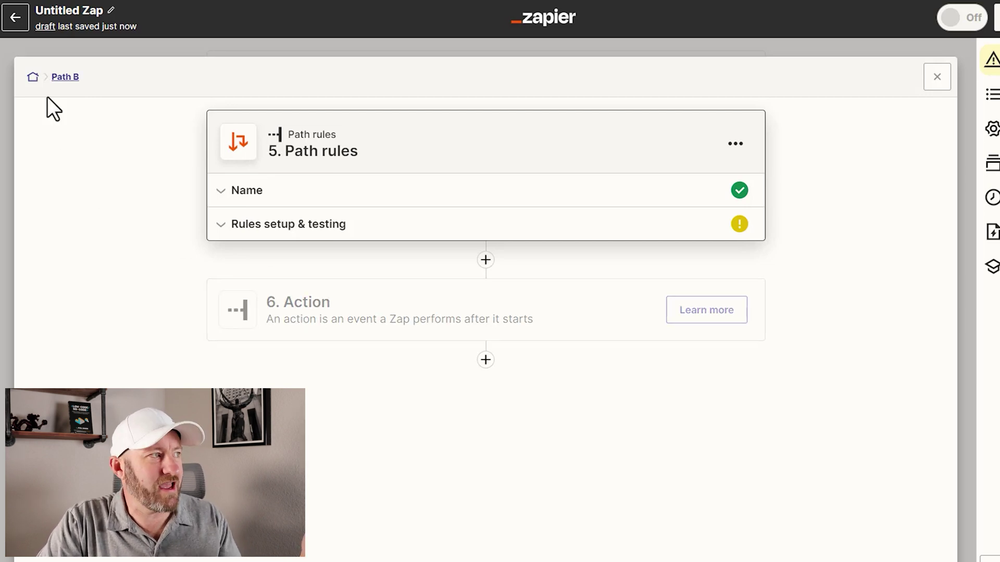
click(64, 77)
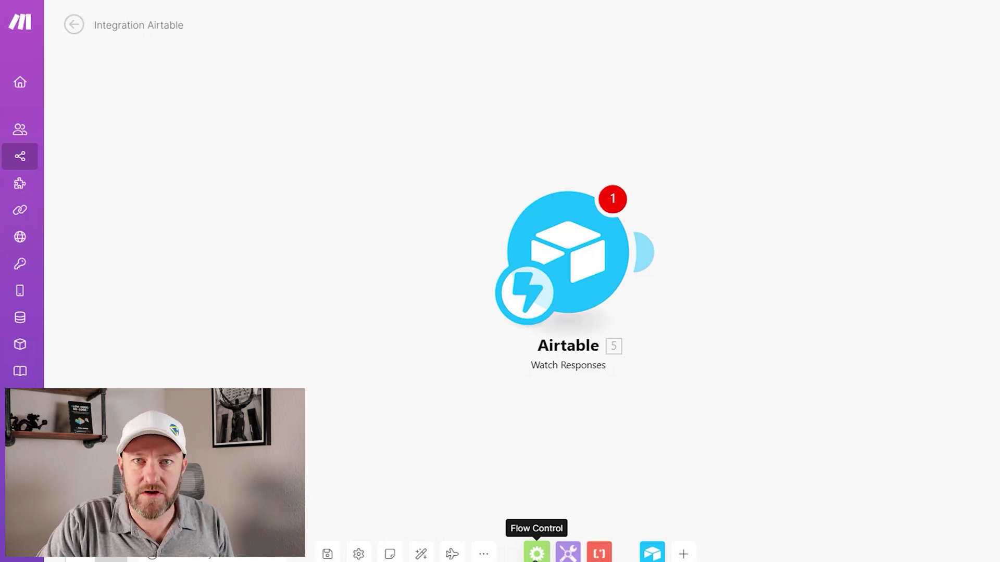
- Add a Router from the Flow Control modules to the scenario
click(536, 553)
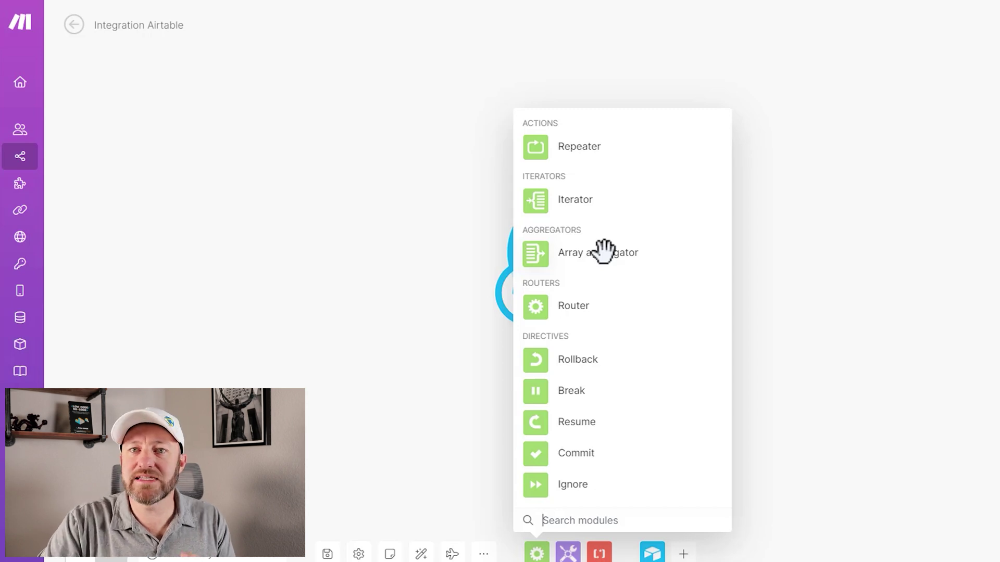
click(578, 307)
- Place the Router right after the Airtable Watch Responses trigger and split it into two routes
drag(581, 310, 793, 256)
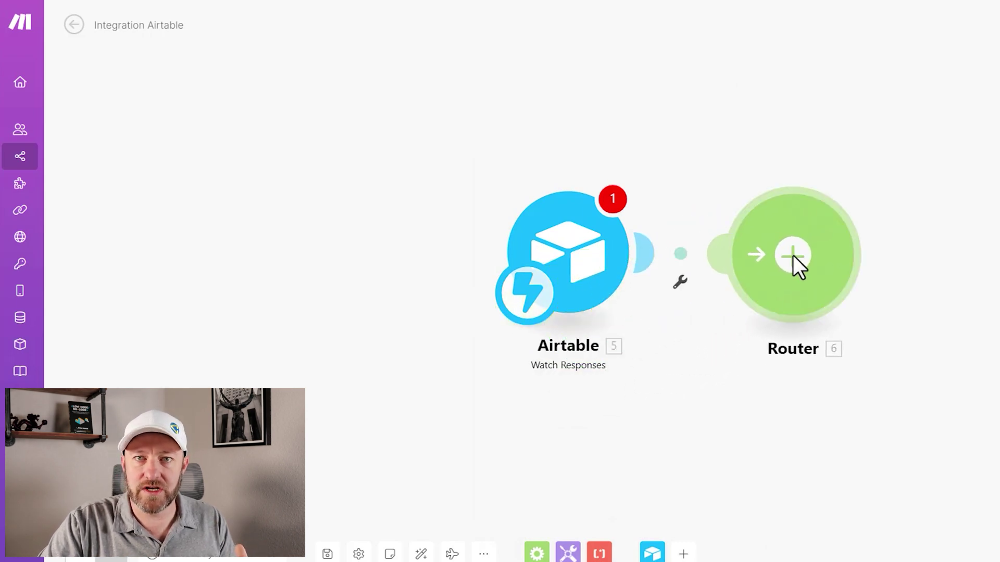
click(793, 255)
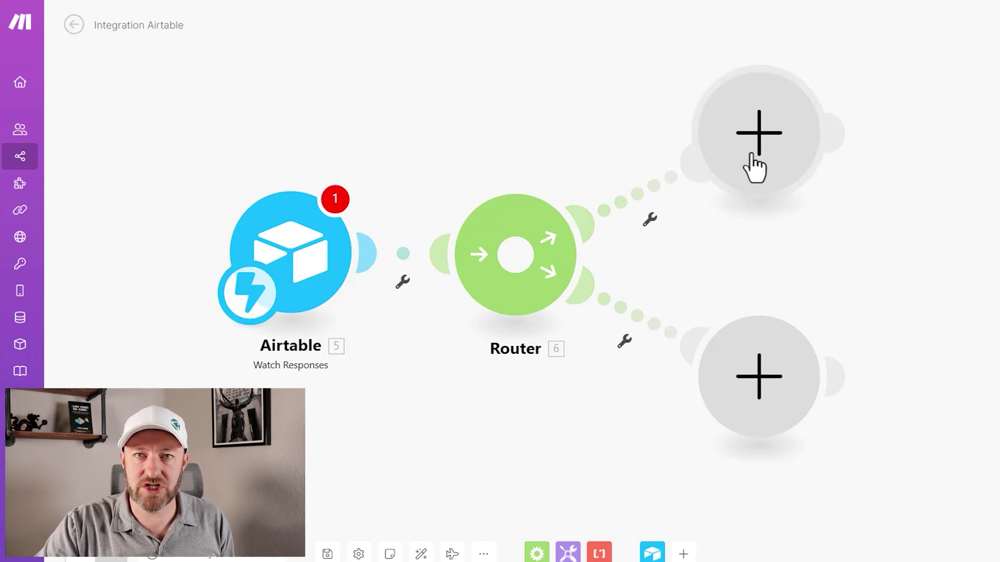
- Start a filter on the upper route, browse operators and mappable Airtable items, then cancel it
click(649, 223)
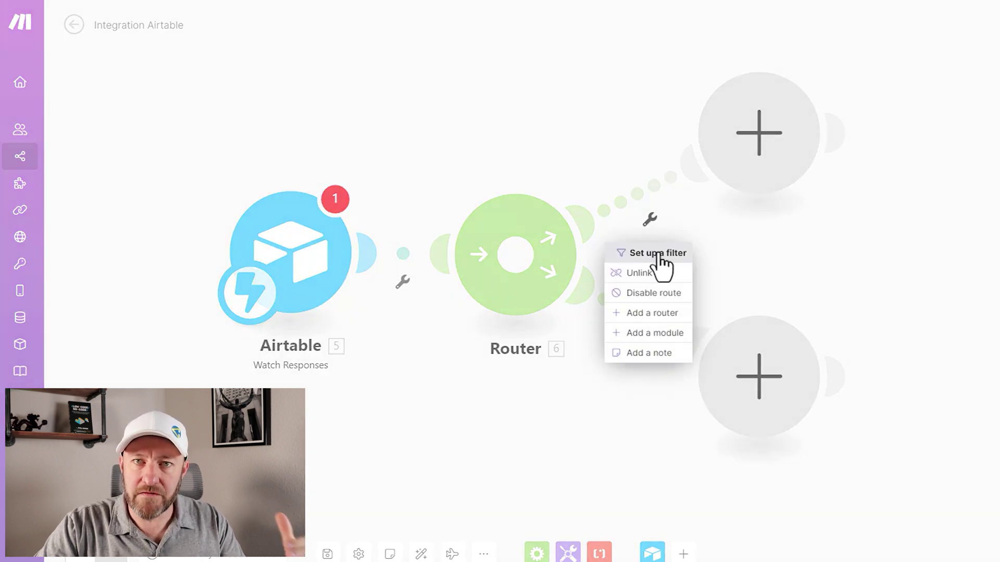
click(658, 254)
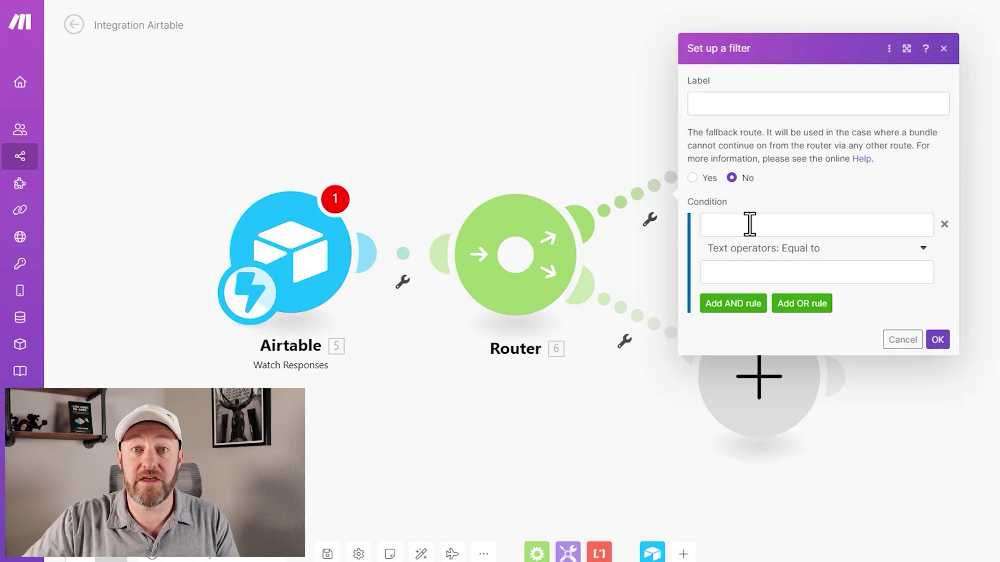
click(772, 251)
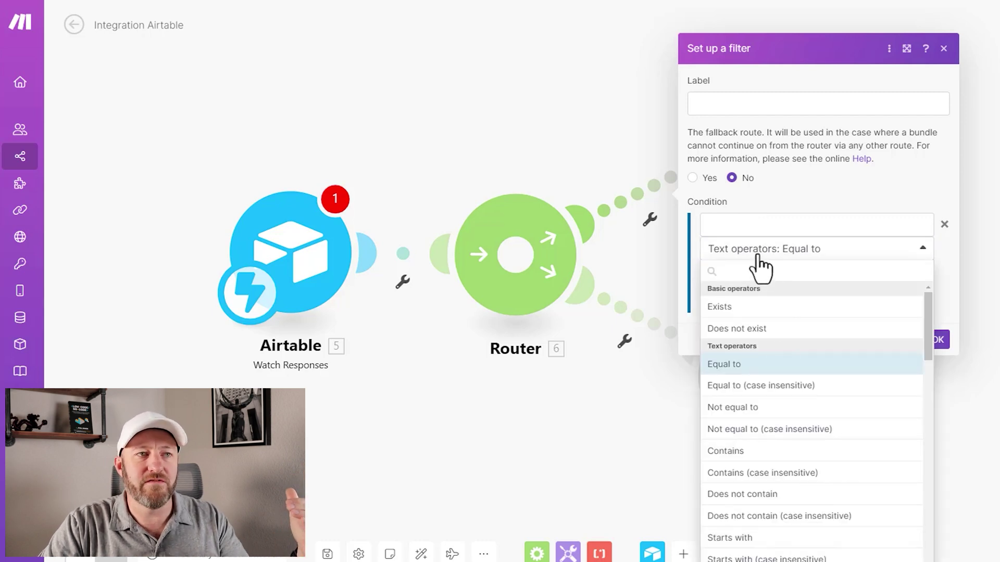
click(781, 213)
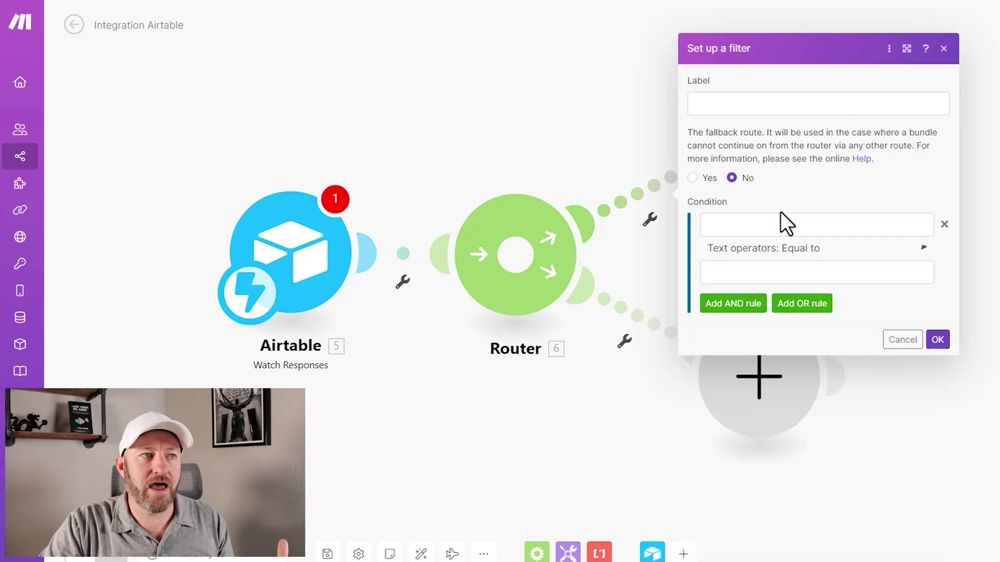
click(791, 272)
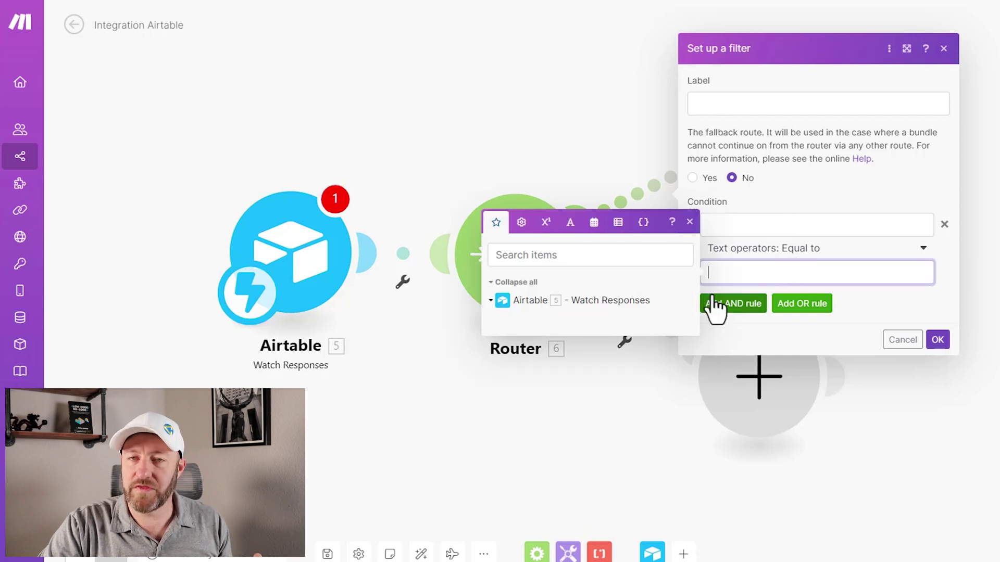
click(806, 225)
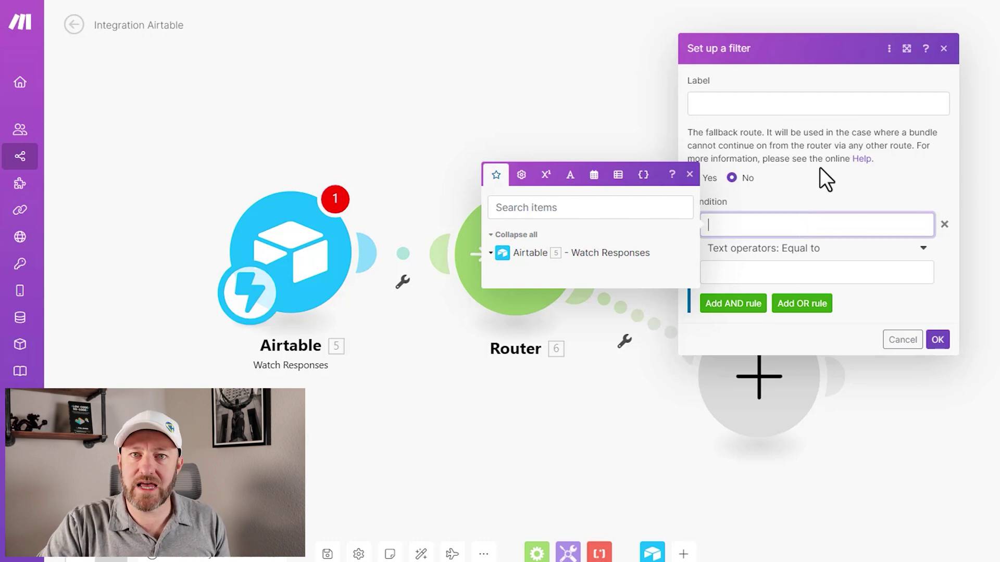
click(826, 180)
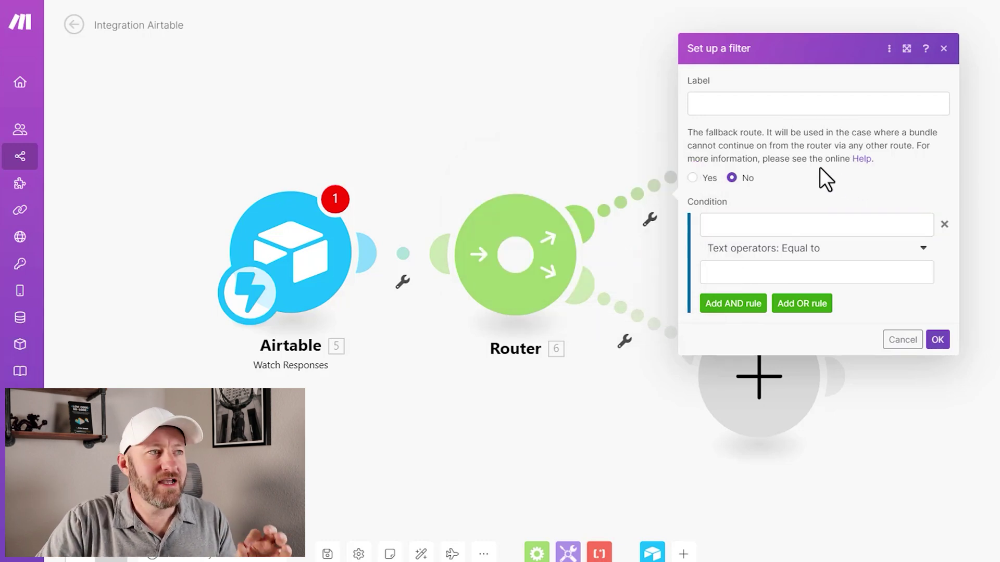
click(598, 151)
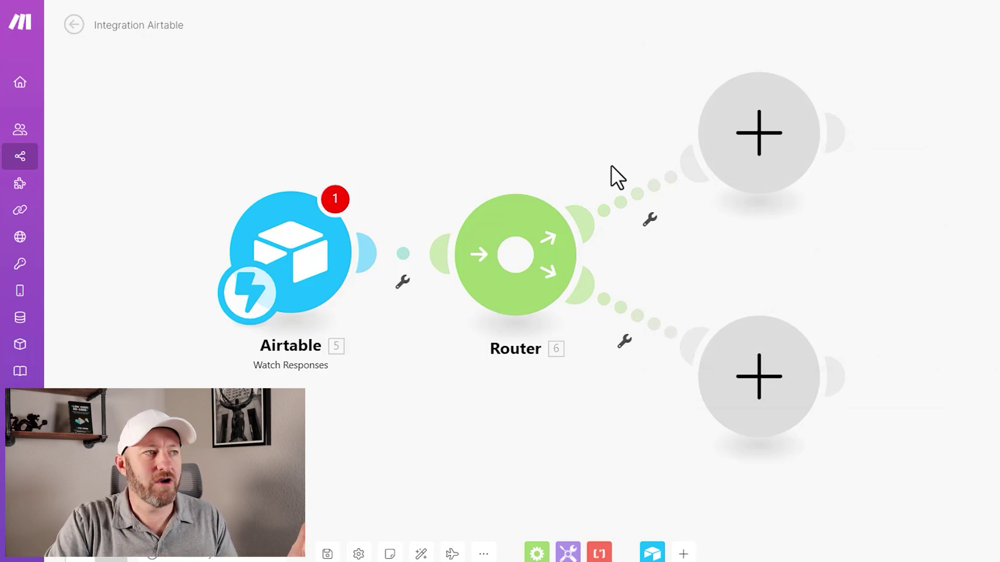
scroll(611, 166, down, 3)
drag(578, 152, 556, 186)
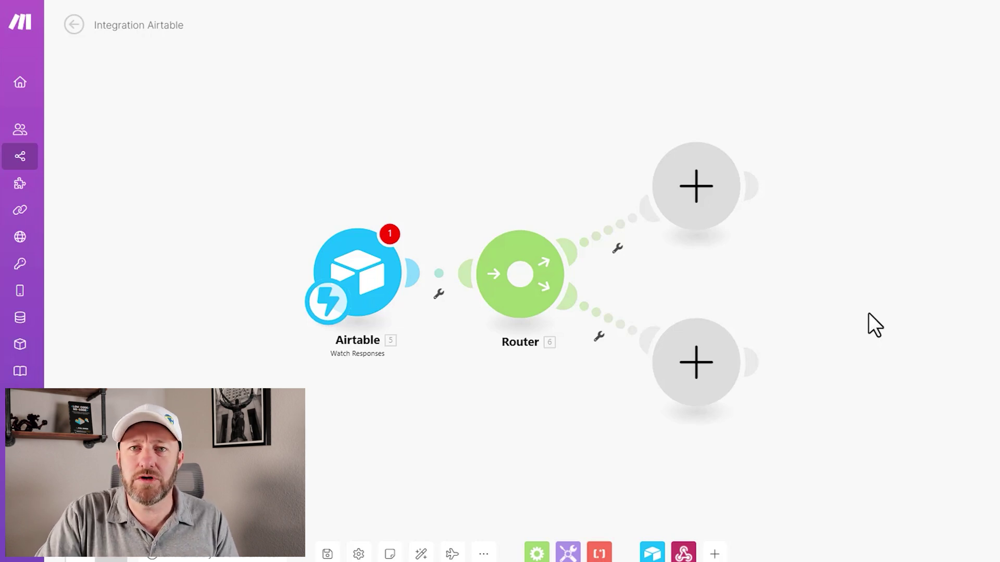
- Start adding a module to the upper branch and browse the Webhooks actions
click(680, 193)
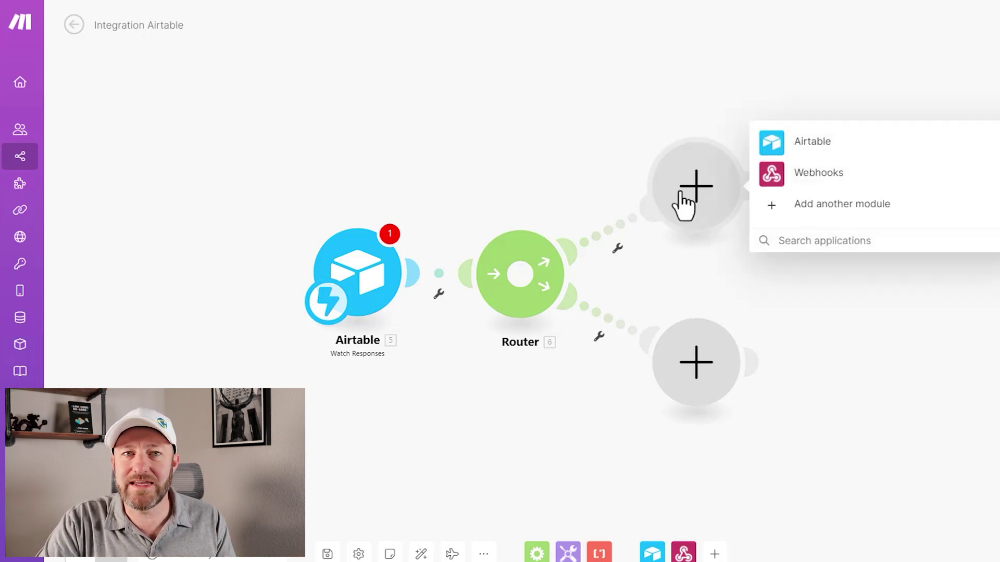
click(831, 177)
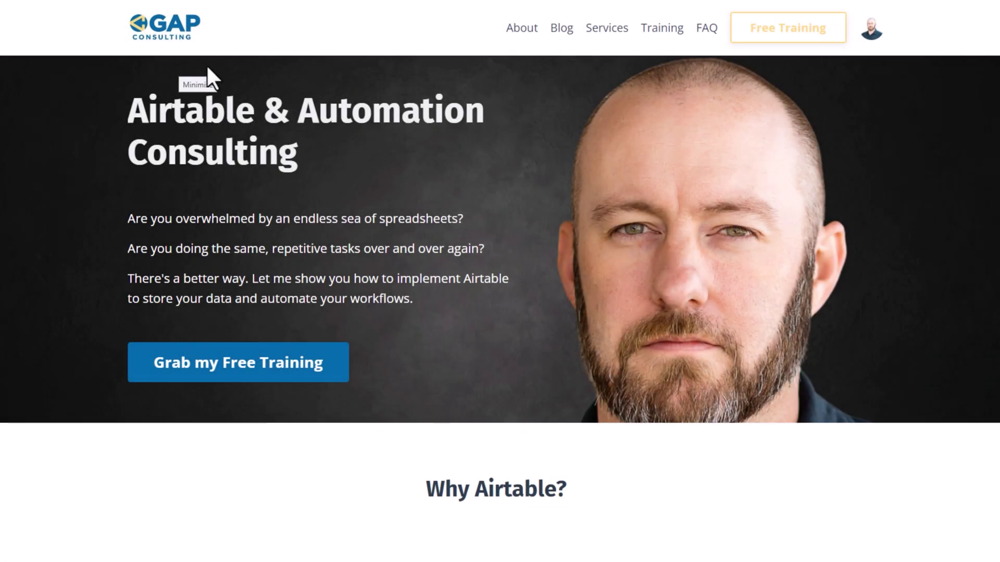
- Open and dismiss the free training signup form, then scroll down to the three consulting cards
click(288, 383)
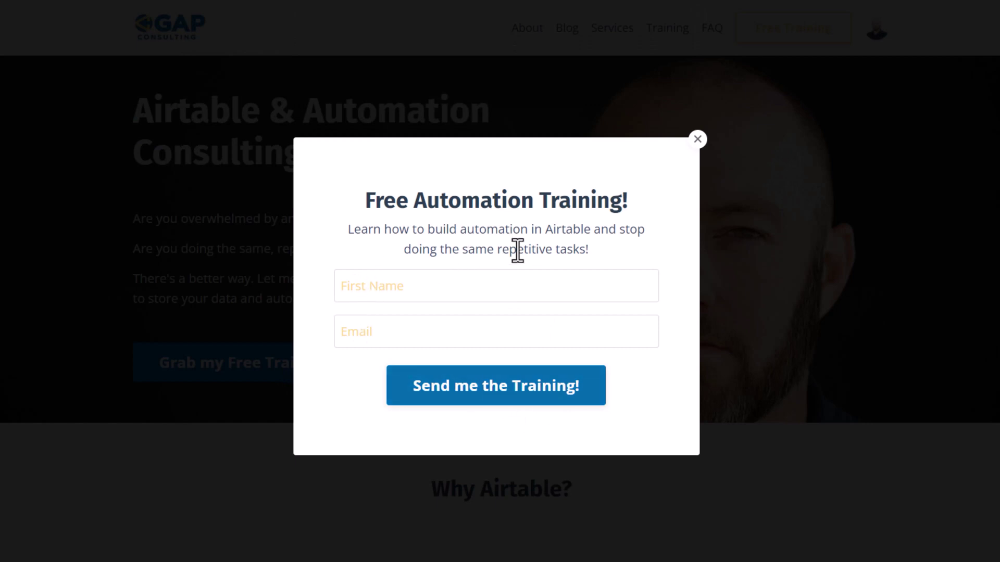
click(697, 139)
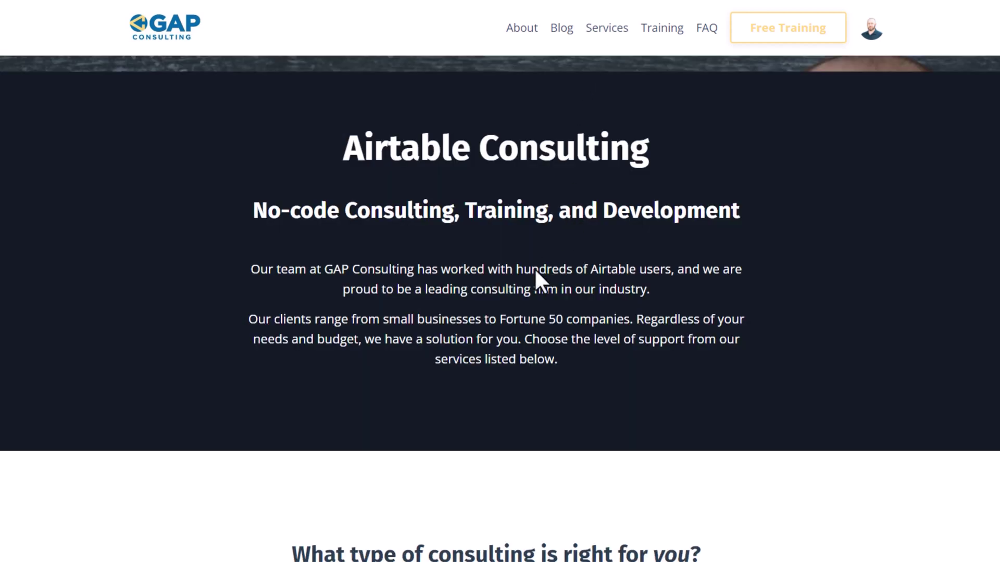
scroll(535, 268, down, 3)
scroll(532, 281, down, 6)
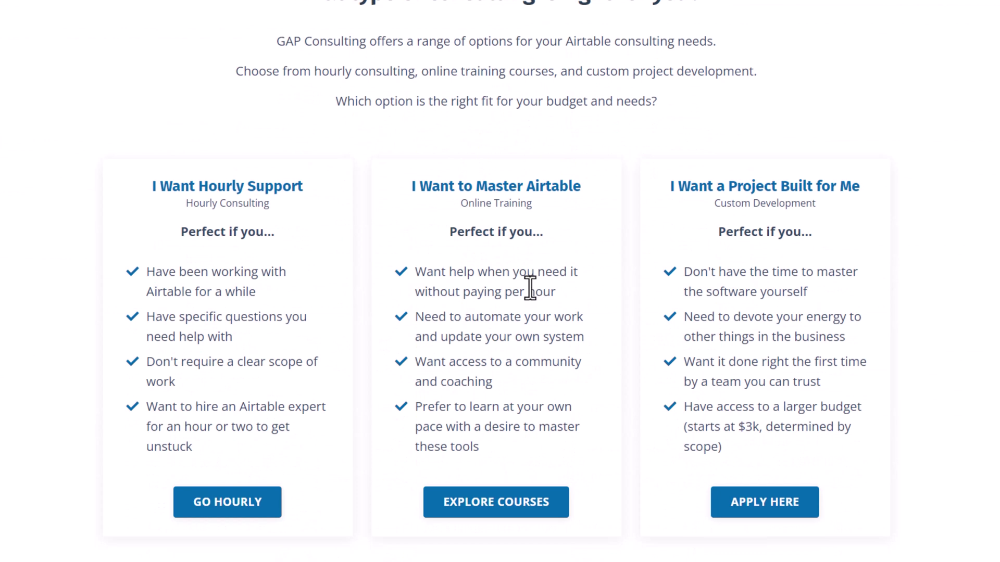